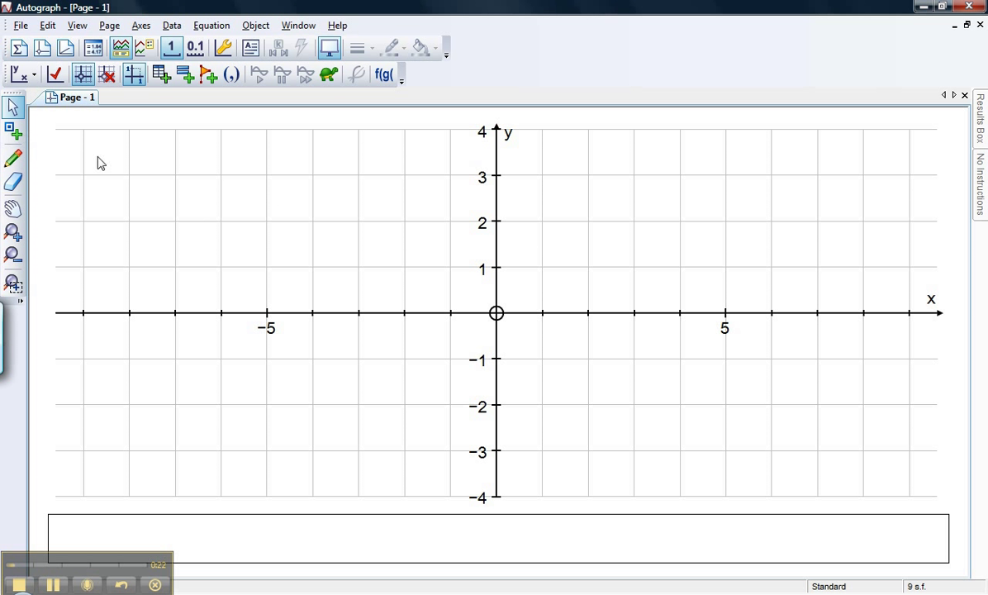
Plot points at (-5,3), (-5,1), (-3,1) and (-3,3) as the square's corners
{"action": "left_click", "coordinate": [17, 132]}
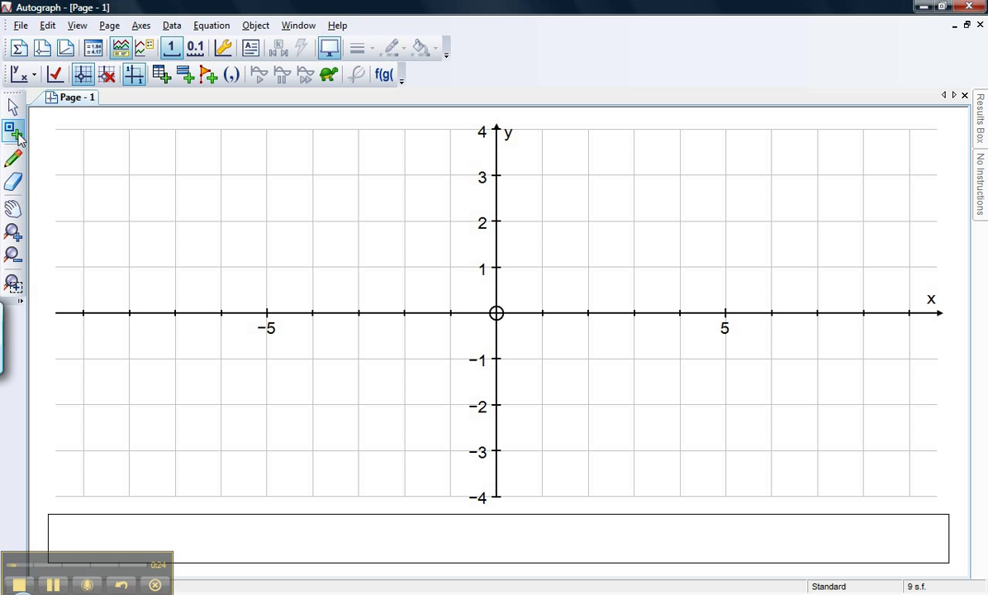
{"action": "left_click", "coordinate": [265, 176]}
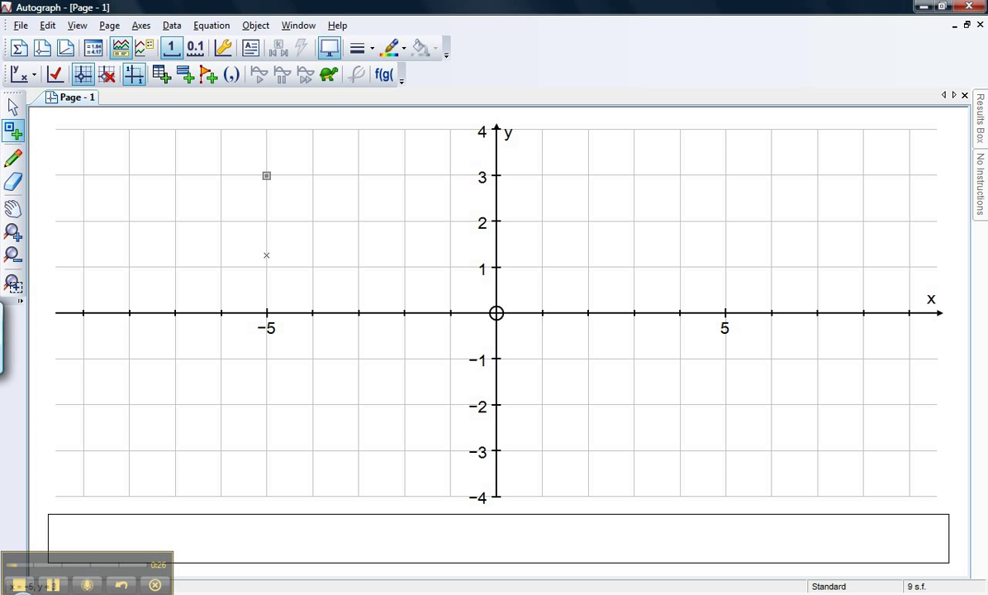
{"action": "left_click", "coordinate": [266, 267]}
{"action": "left_click", "coordinate": [357, 267]}
{"action": "left_click", "coordinate": [358, 176]}
Box-select all four corner points together
{"action": "key", "text": "Escape"}
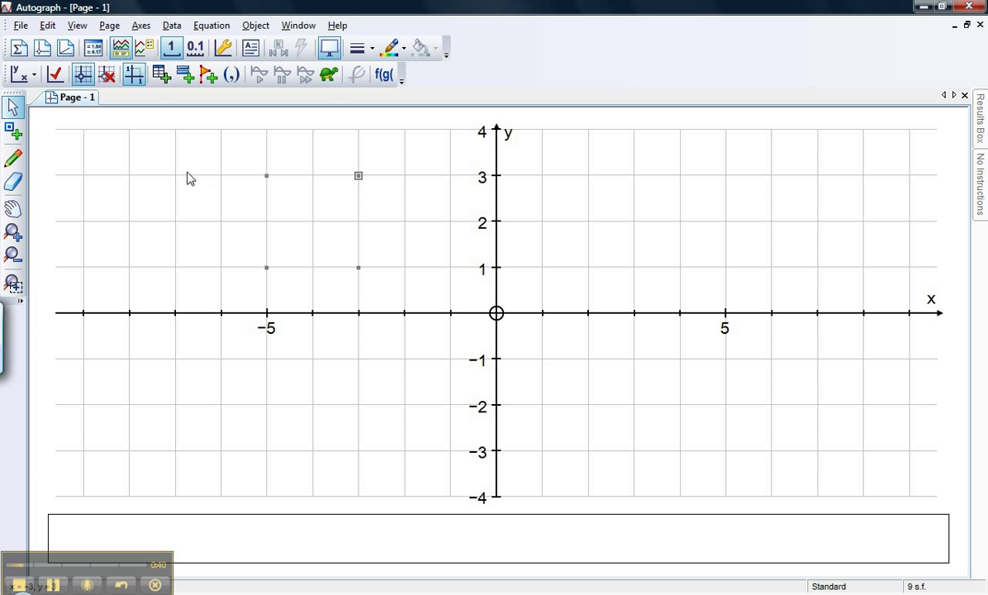
{"action": "key", "text": "Escape"}
{"action": "left_click_drag", "start_coordinate": [197, 160], "coordinate": [403, 294]}
Group the four selected points into a blue square using Group to Shape
{"action": "right_click", "coordinate": [359, 270]}
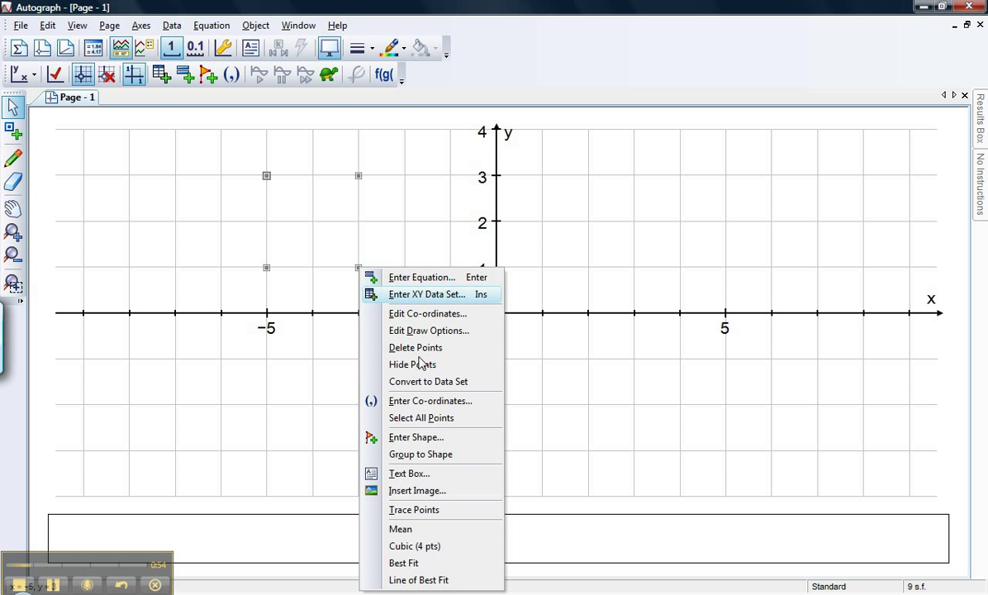
{"action": "left_click", "coordinate": [432, 455]}
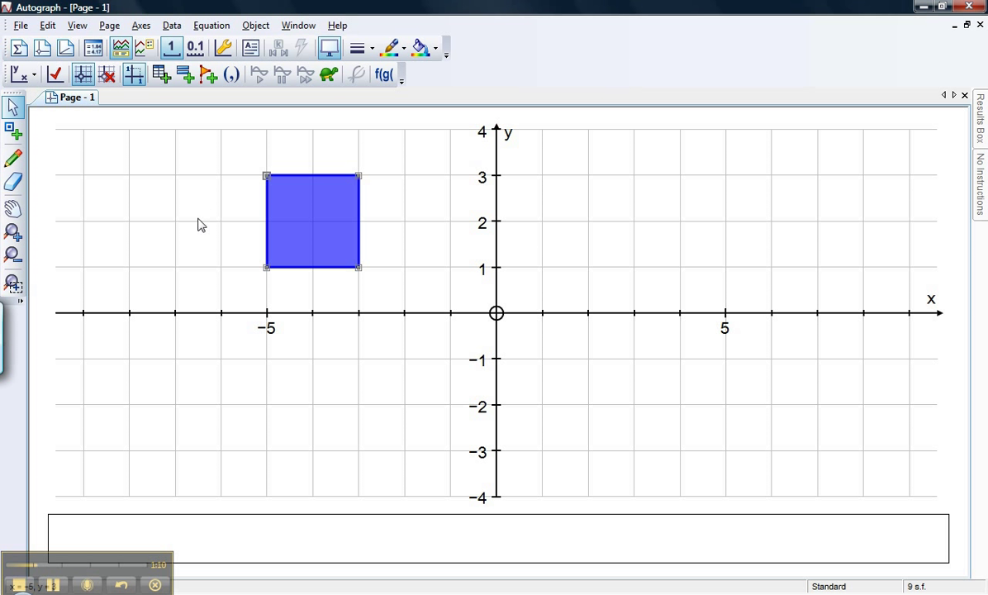
Enter the equation x=-2 to plot a vertical mirror line beside the square
{"action": "left_click", "coordinate": [198, 224]}
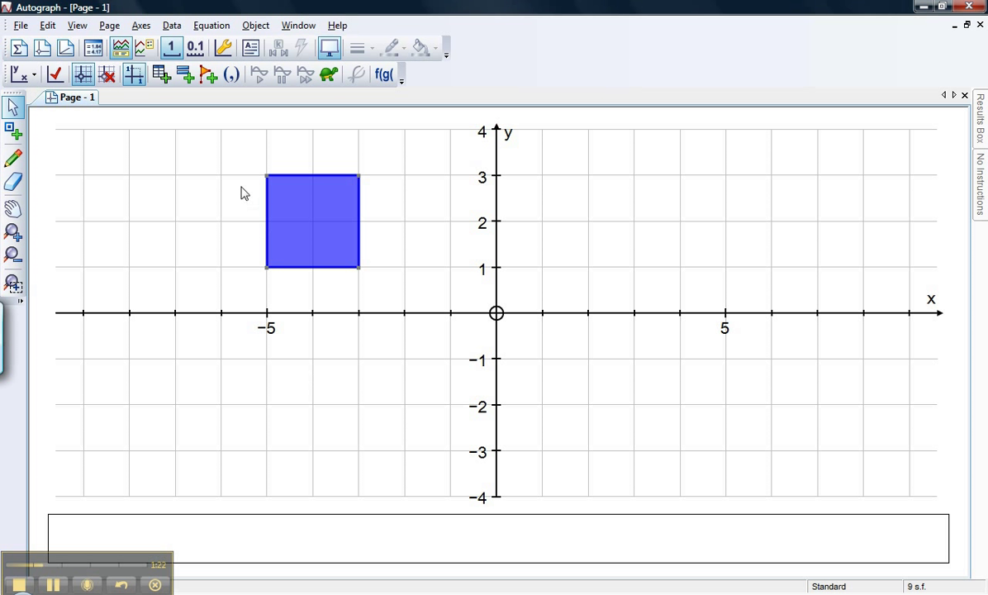
{"action": "left_click", "coordinate": [186, 81]}
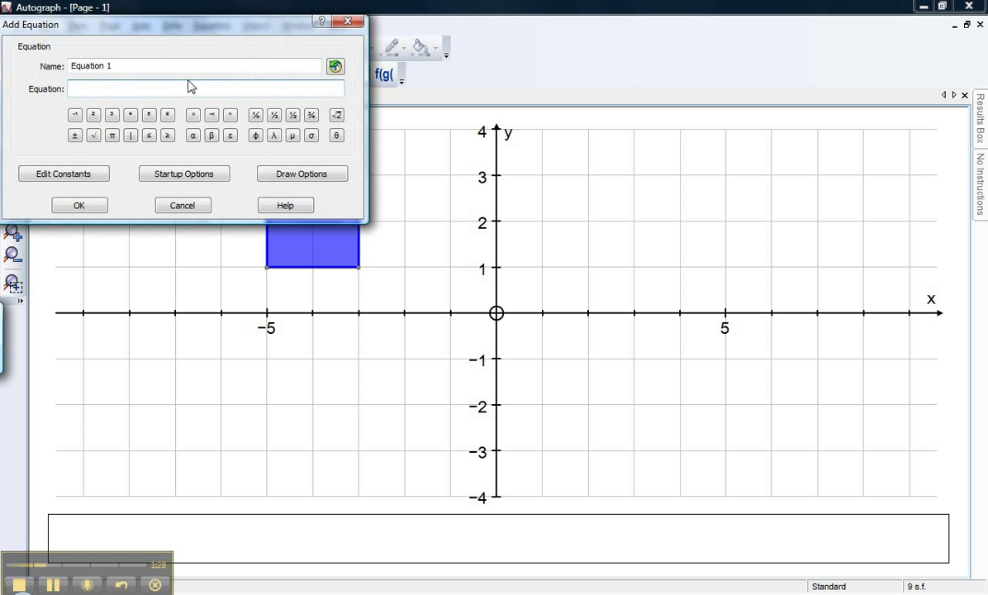
{"action": "type", "text": "x=-2"}
{"action": "left_click", "coordinate": [96, 214]}
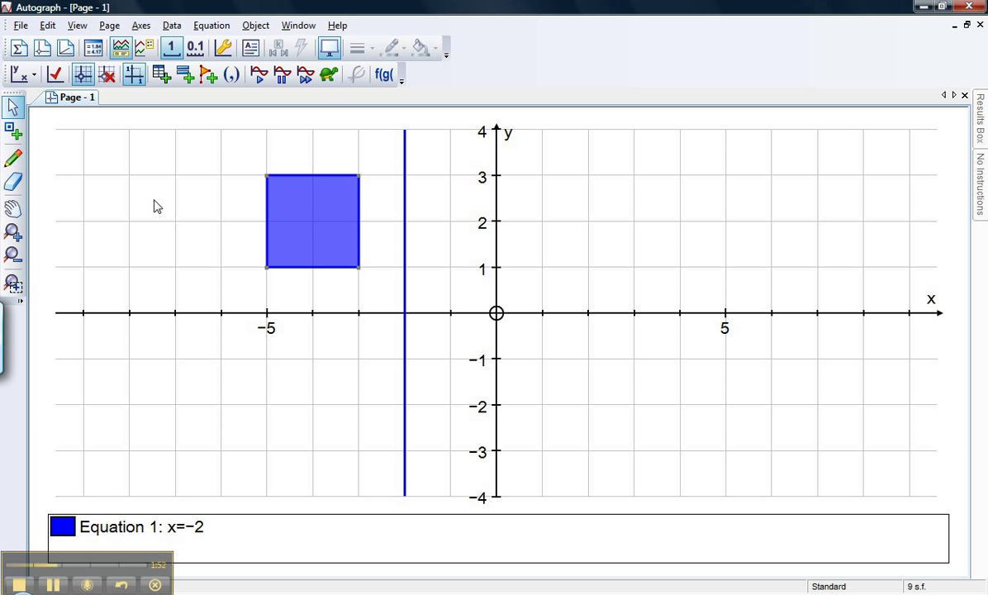
Reflect the blue square in x=-2, creating a magenta square from x=-1 to 1
{"action": "left_click", "coordinate": [322, 224]}
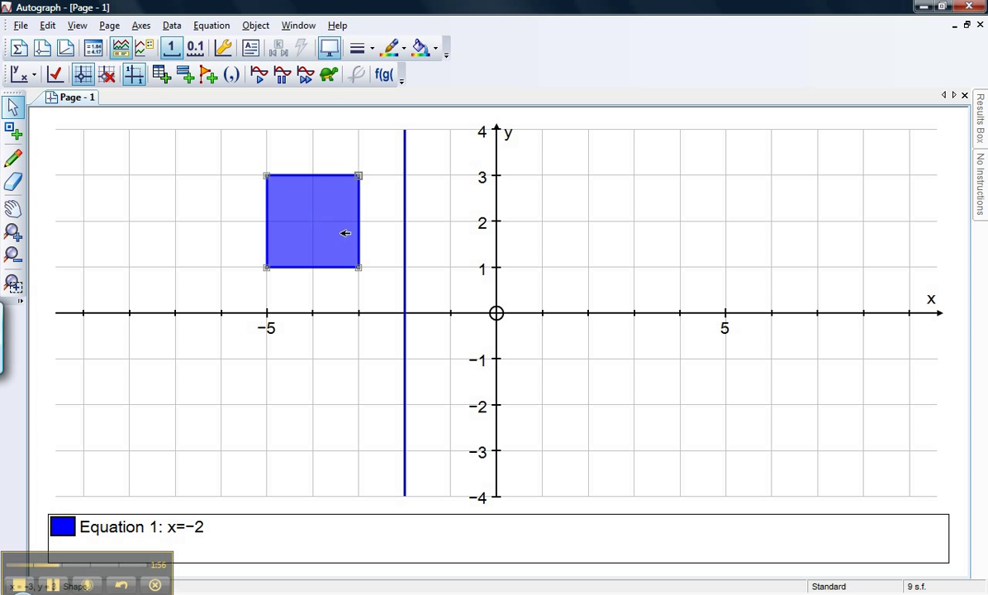
{"action": "left_click", "coordinate": [405, 239]}
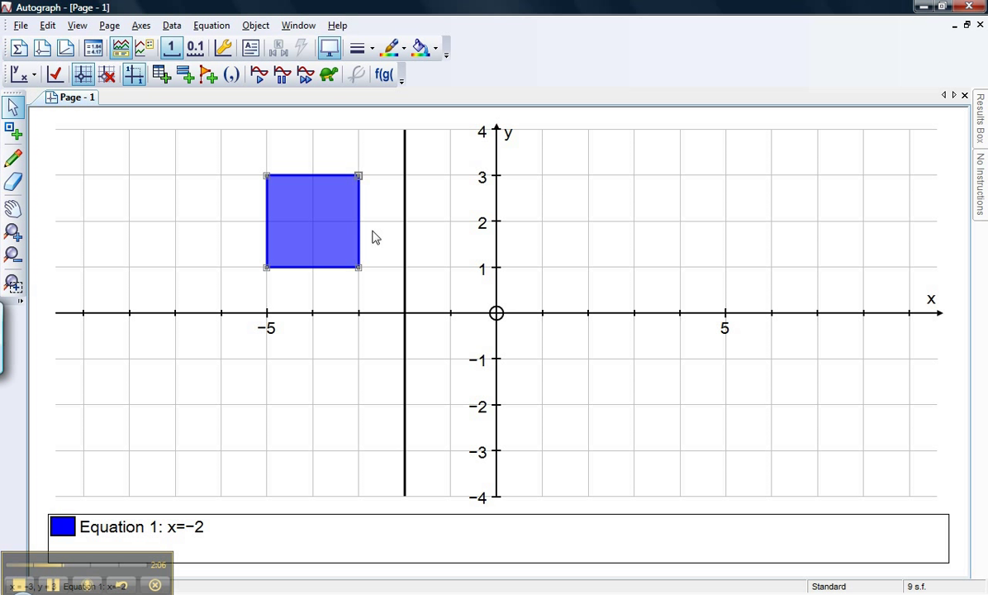
{"action": "right_click", "coordinate": [408, 243]}
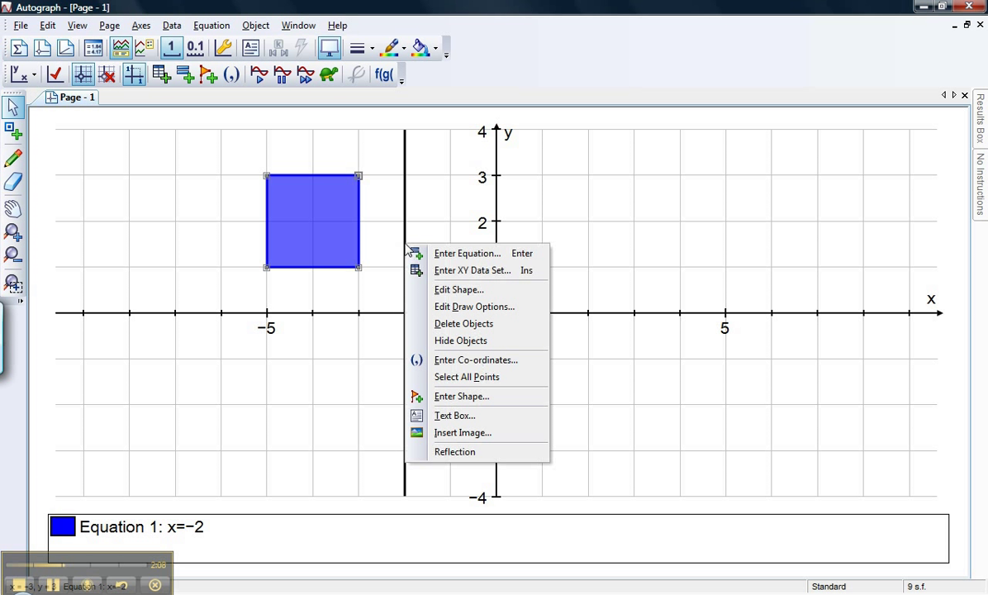
{"action": "left_click", "coordinate": [454, 452]}
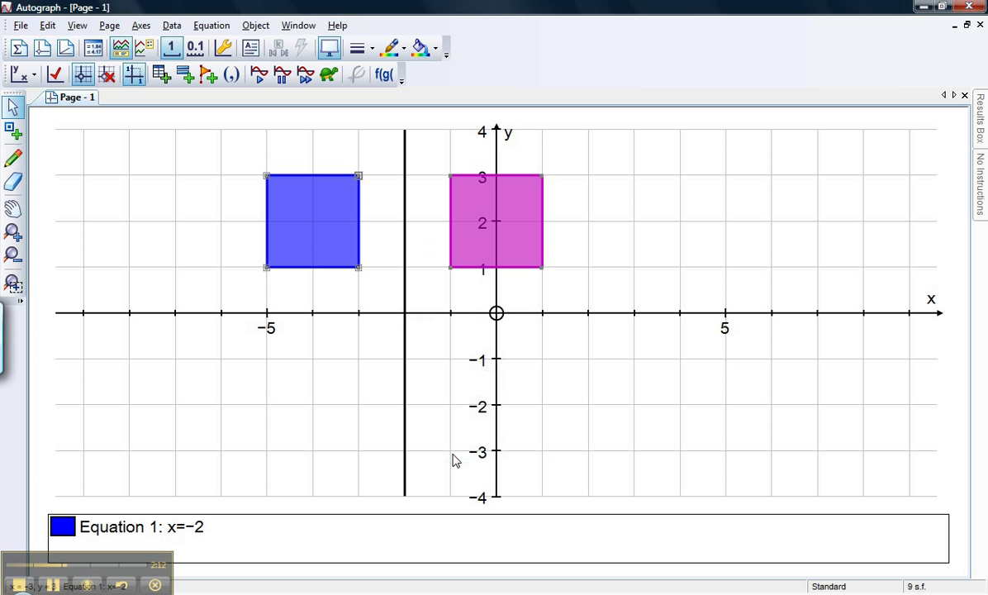
{"action": "left_click", "coordinate": [588, 396]}
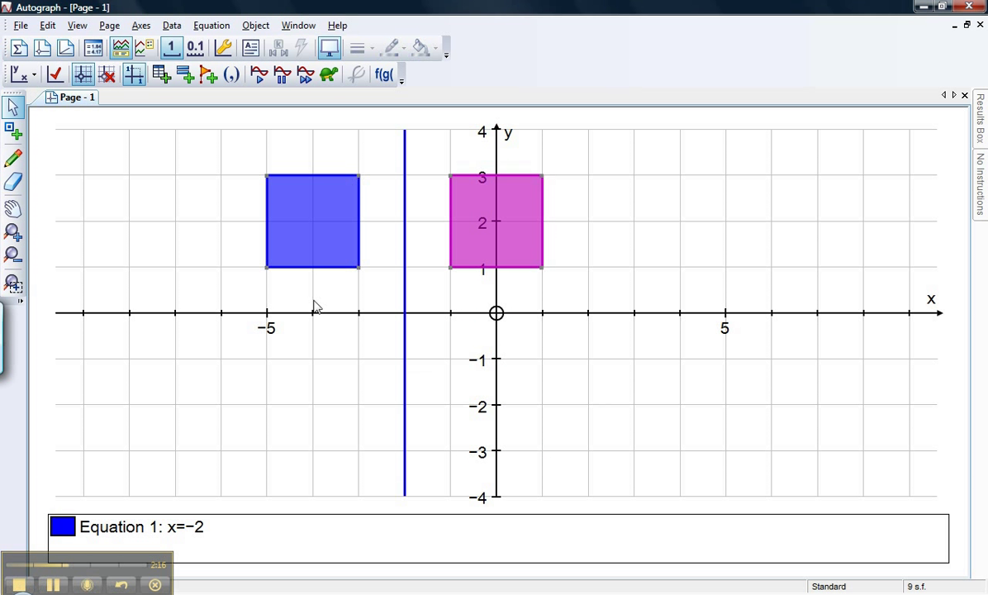
{"action": "left_click", "coordinate": [319, 251]}
{"action": "left_click_drag", "start_coordinate": [319, 251], "coordinate": [273, 238]}
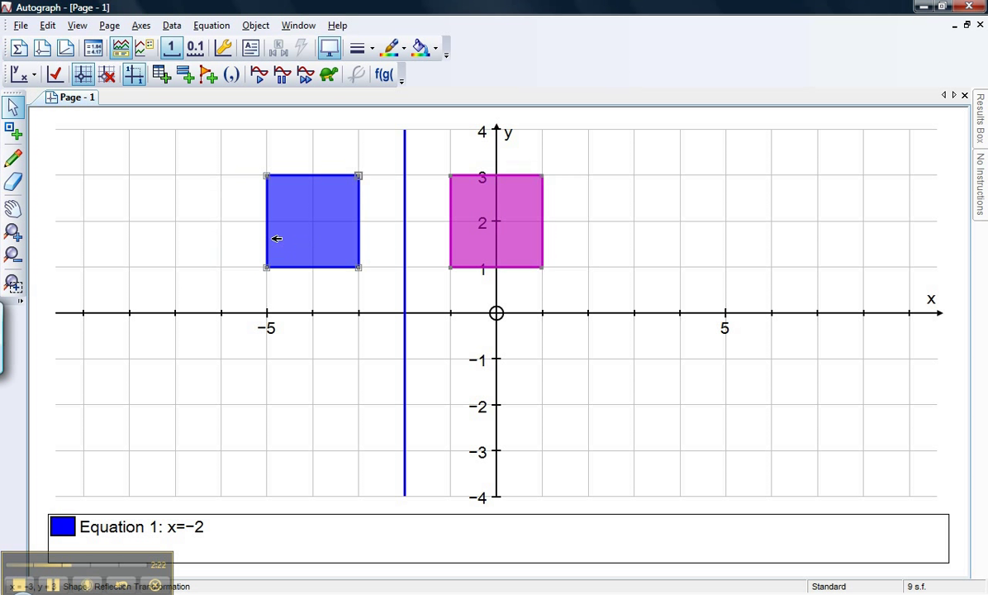
{"action": "left_click", "coordinate": [210, 227]}
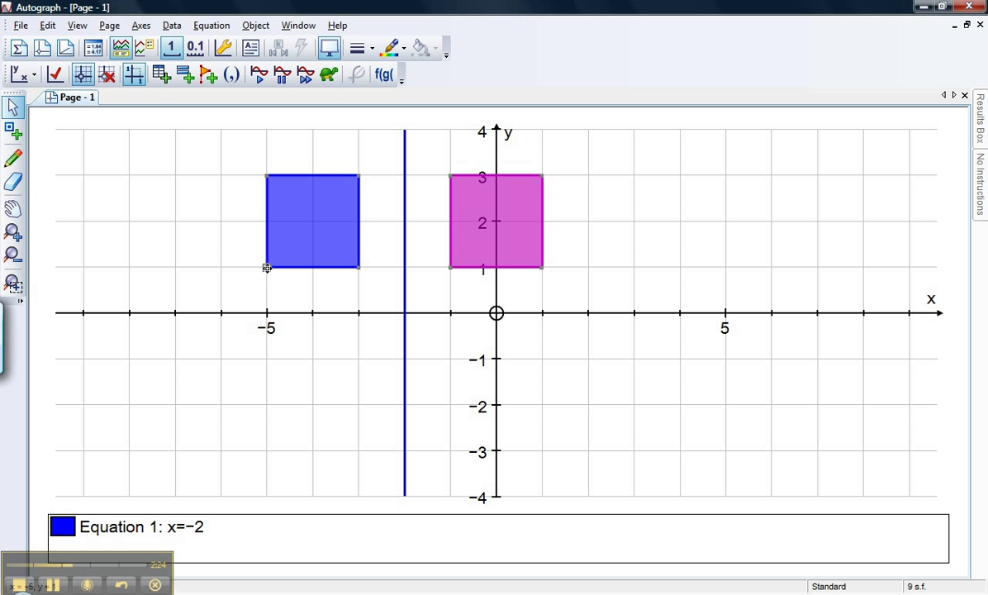
{"action": "left_click_drag", "start_coordinate": [267, 268], "coordinate": [253, 290]}
{"action": "key", "text": "ctrl+z"}
{"action": "key", "text": "ctrl+y"}
{"action": "key", "text": "ctrl+z"}
{"action": "mouse_move", "coordinate": [310, 238]}
{"action": "left_mouse_down"}
{"action": "mouse_move", "coordinate": [462, 227]}
{"action": "mouse_move", "coordinate": [342, 217]}
{"action": "mouse_move", "coordinate": [342, 228]}
{"action": "mouse_move", "coordinate": [313, 235]}
{"action": "left_mouse_up"}
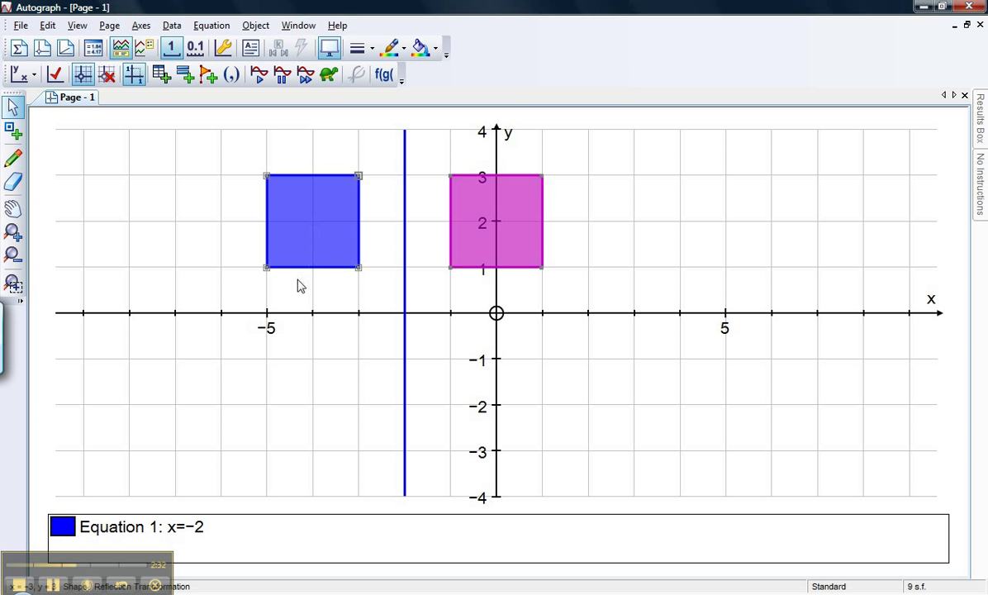
{"action": "left_click", "coordinate": [300, 281]}
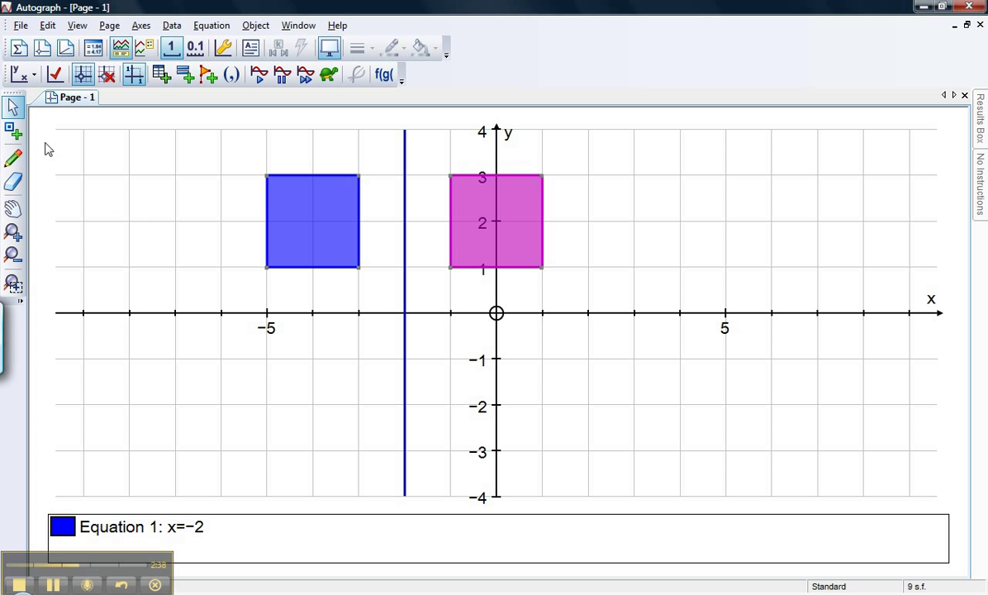
Place a point at (1,-1) and draw the horizontal line y=-1 through it
{"action": "left_click", "coordinate": [14, 131]}
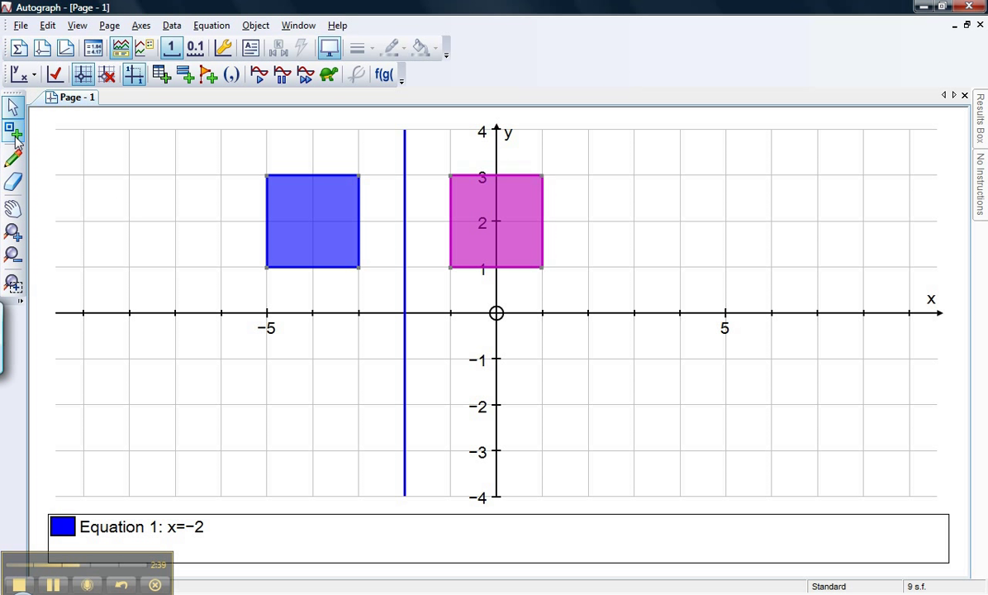
{"action": "left_click", "coordinate": [541, 358]}
{"action": "right_click", "coordinate": [543, 364]}
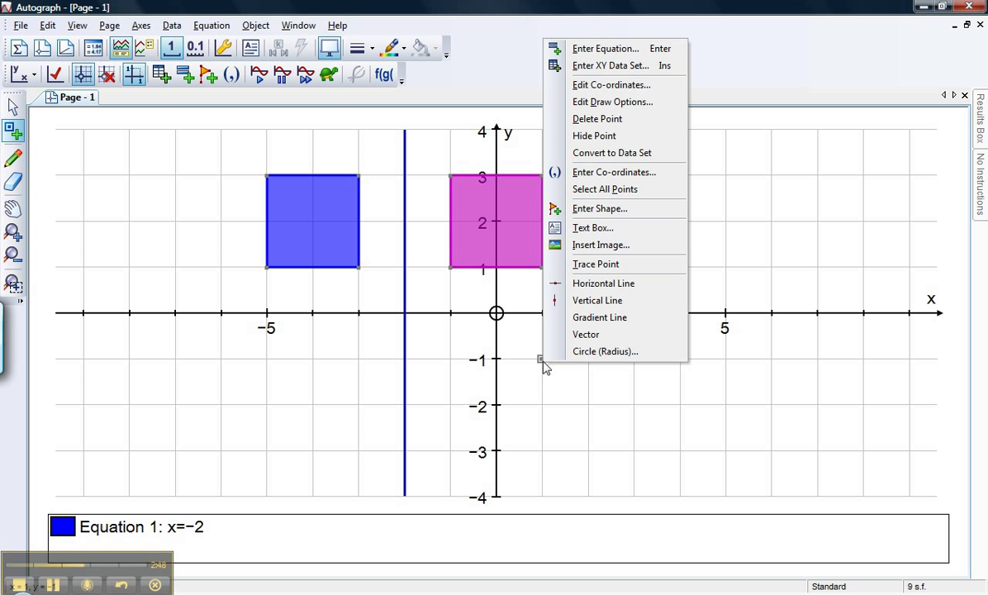
{"action": "left_click", "coordinate": [589, 286]}
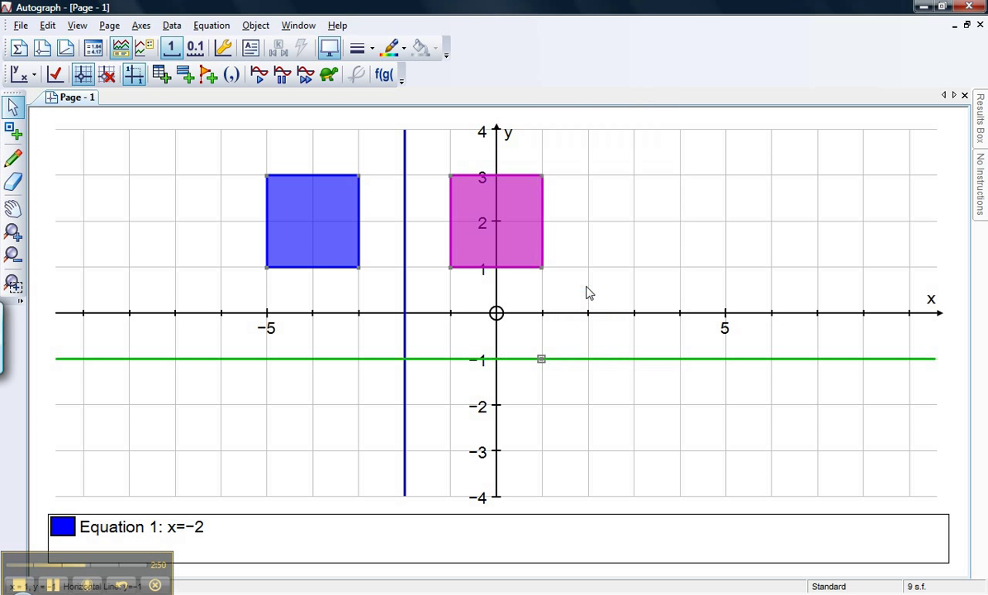
{"action": "left_click", "coordinate": [586, 335]}
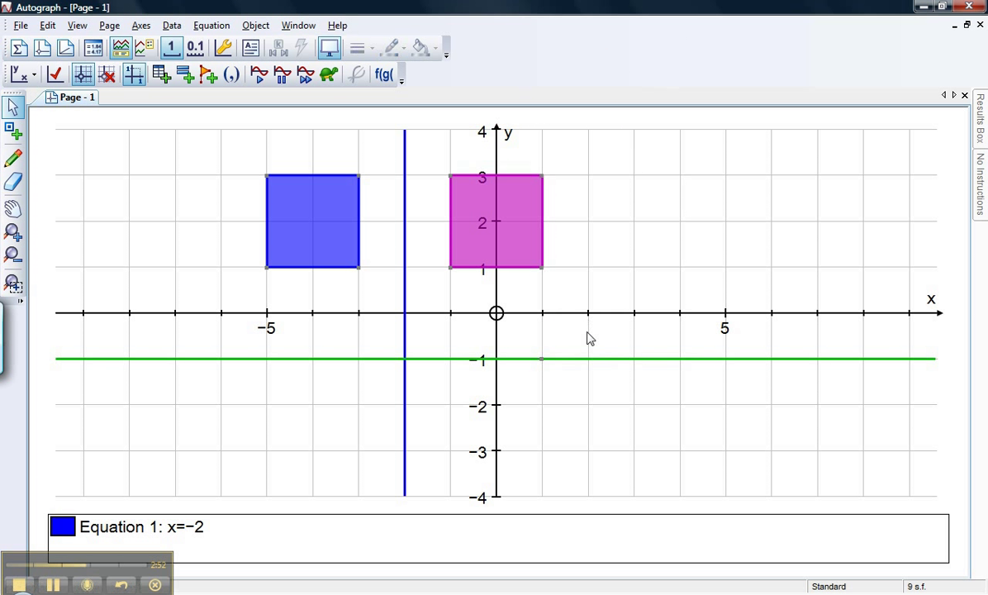
Reflect the pink square in the line y=-1, giving a yellow image
{"action": "left_click", "coordinate": [542, 361]}
{"action": "mouse_move", "coordinate": [542, 361]}
{"action": "left_mouse_down"}
{"action": "mouse_move", "coordinate": [540, 314]}
{"action": "mouse_move", "coordinate": [540, 390]}
{"action": "mouse_move", "coordinate": [540, 361]}
{"action": "left_mouse_up"}
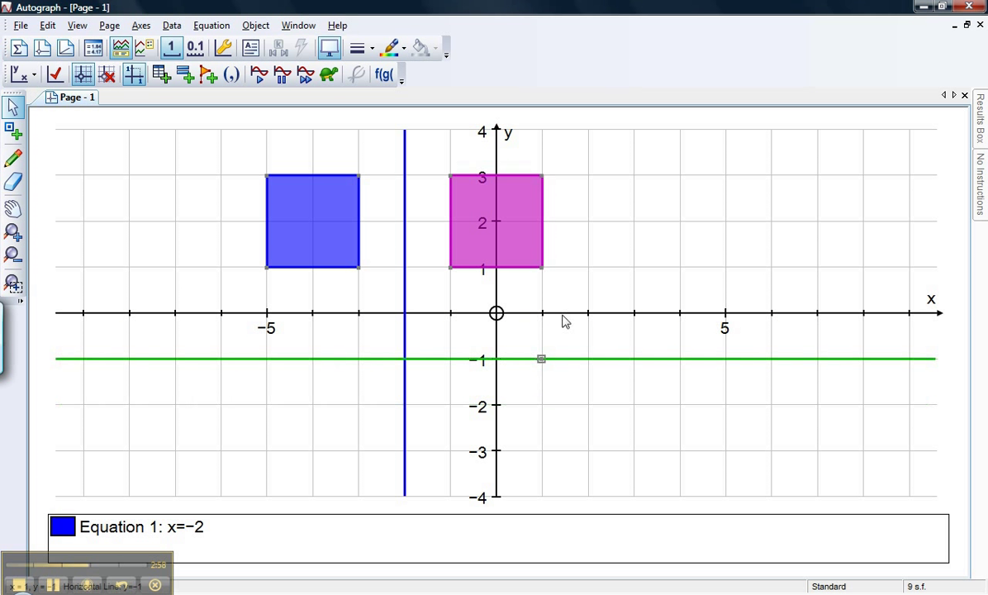
{"action": "left_click", "coordinate": [580, 287]}
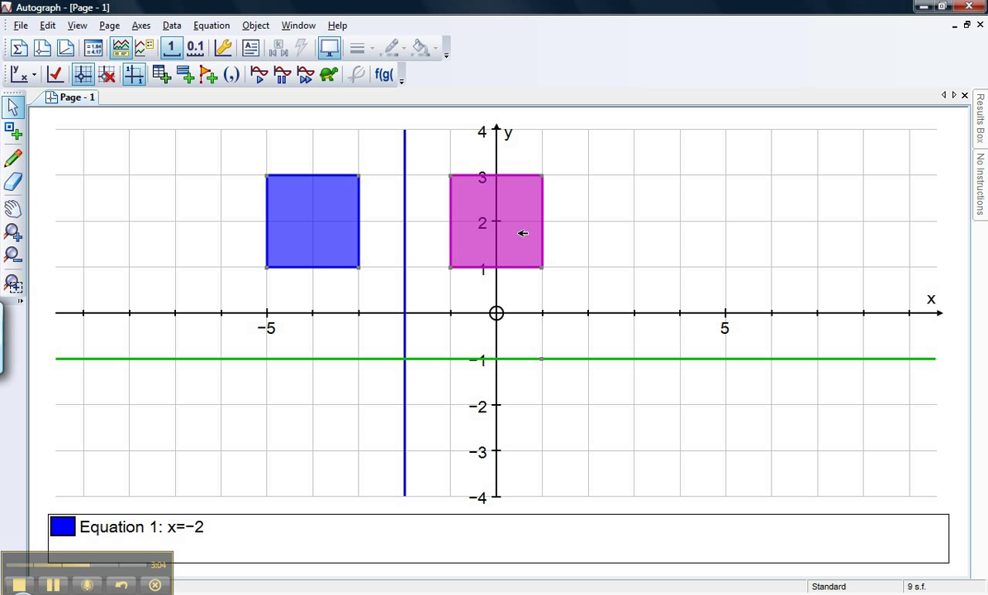
{"action": "left_click", "coordinate": [605, 359]}
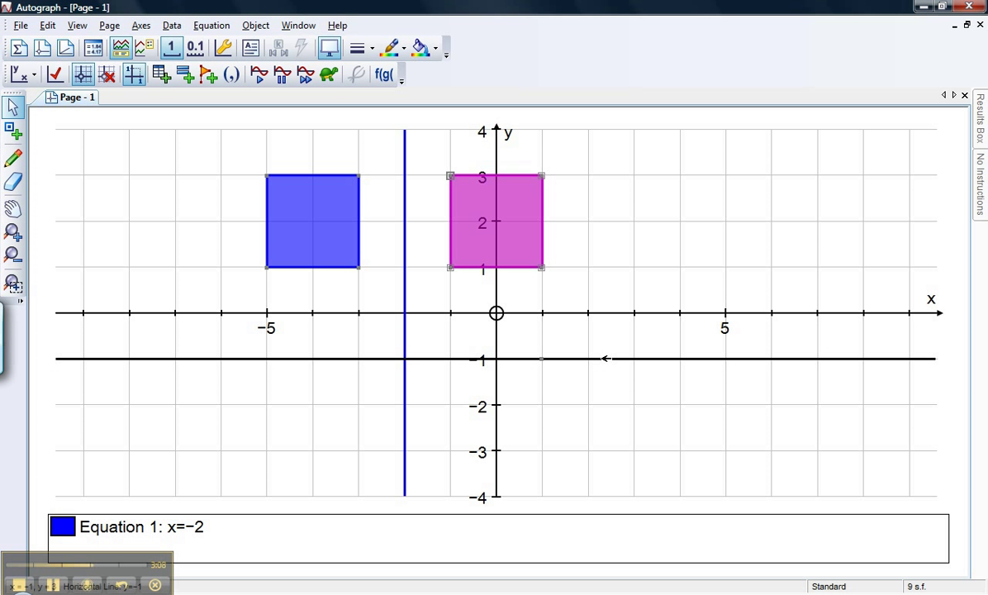
{"action": "right_click", "coordinate": [606, 358]}
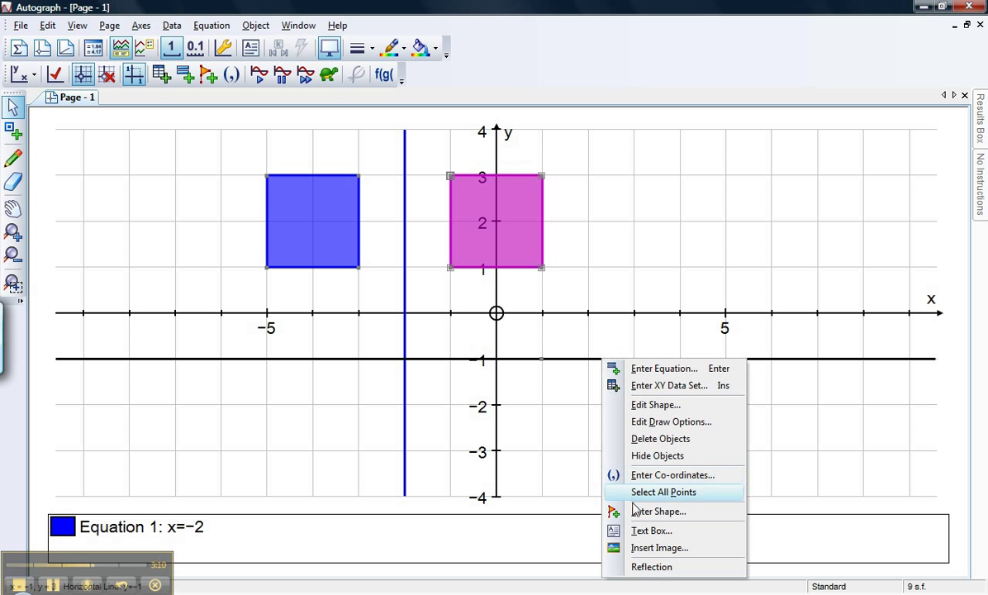
{"action": "left_click", "coordinate": [645, 569]}
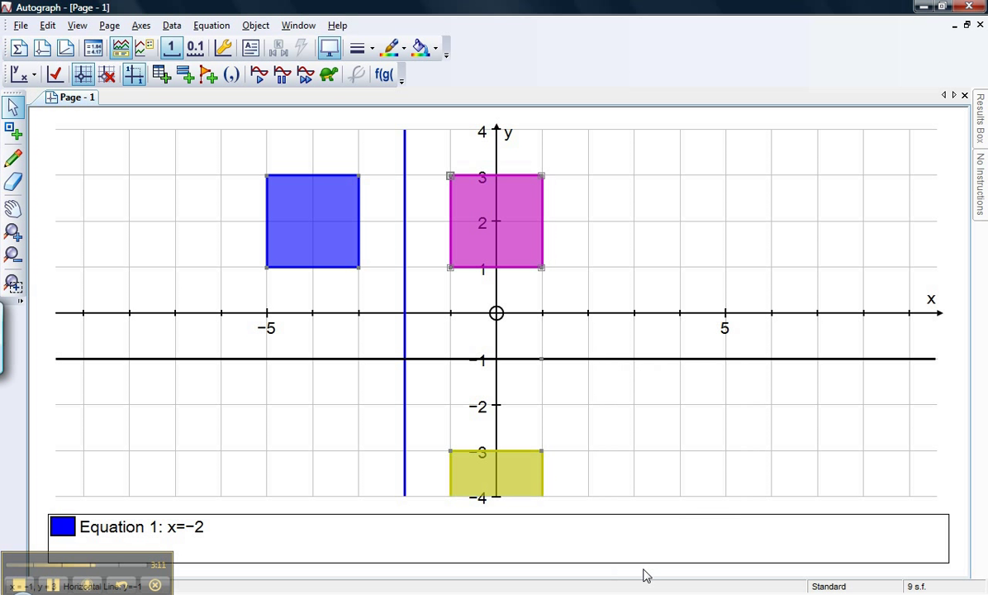
Hide the equation key so the graph fills the page
{"action": "left_click", "coordinate": [613, 407]}
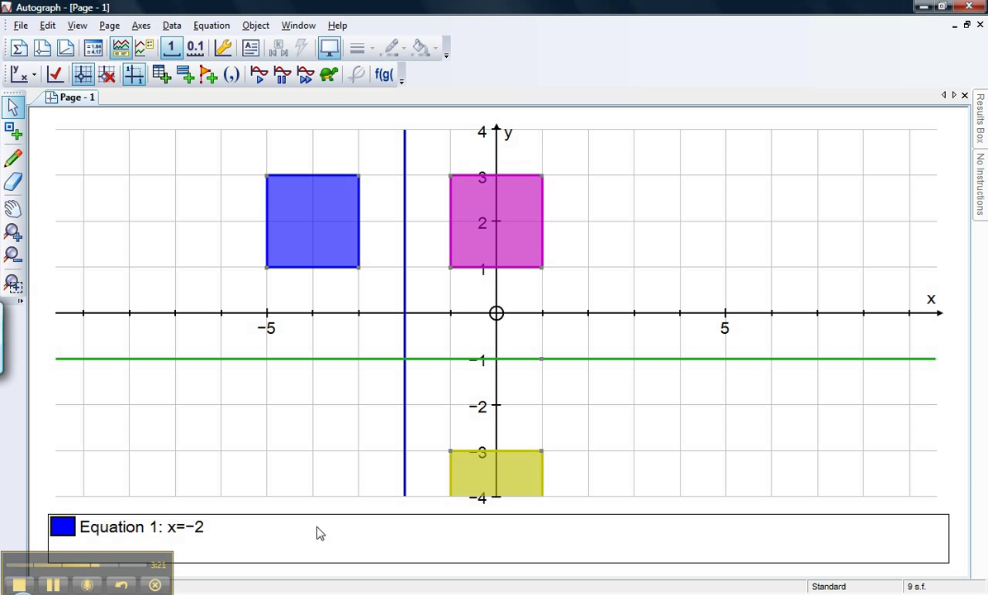
{"action": "right_click", "coordinate": [347, 533]}
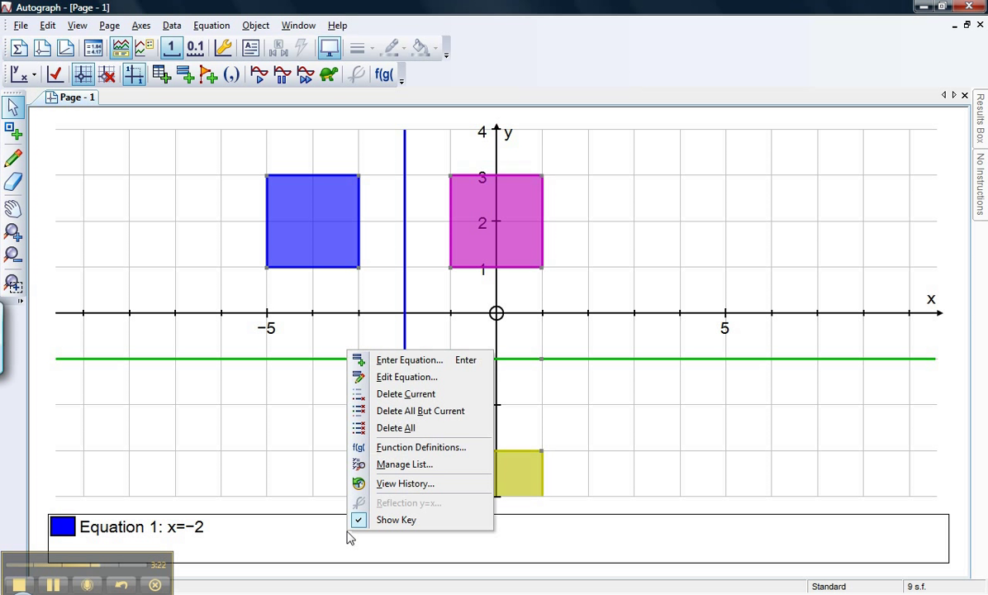
{"action": "left_click", "coordinate": [396, 519]}
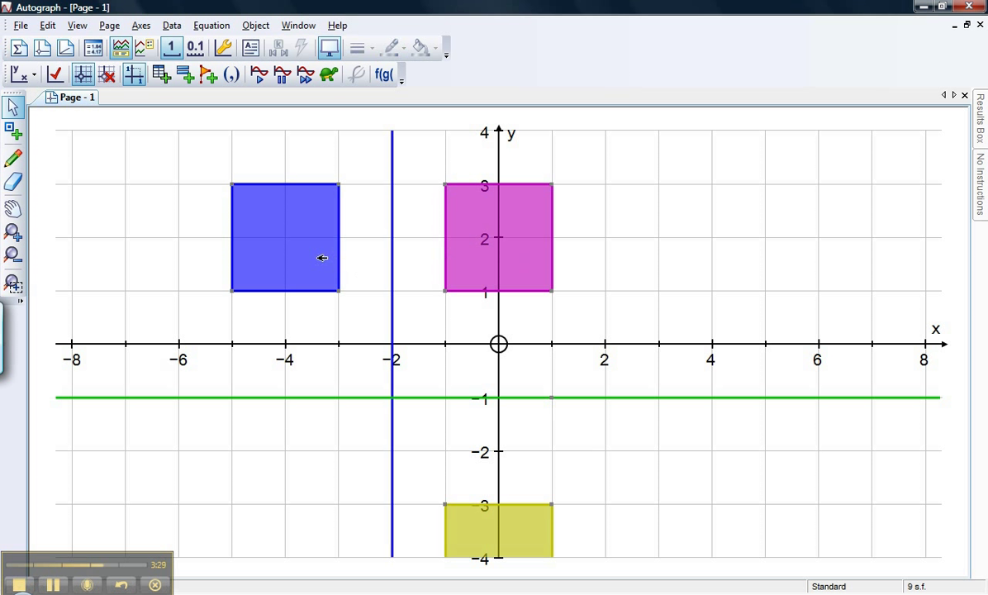
Nudge the blue square to test the images, then raise the horizontal mirror line to y=0
{"action": "mouse_move", "coordinate": [322, 258]}
{"action": "left_mouse_down"}
{"action": "mouse_move", "coordinate": [324, 286]}
{"action": "mouse_move", "coordinate": [326, 229]}
{"action": "mouse_move", "coordinate": [329, 255]}
{"action": "left_mouse_up"}
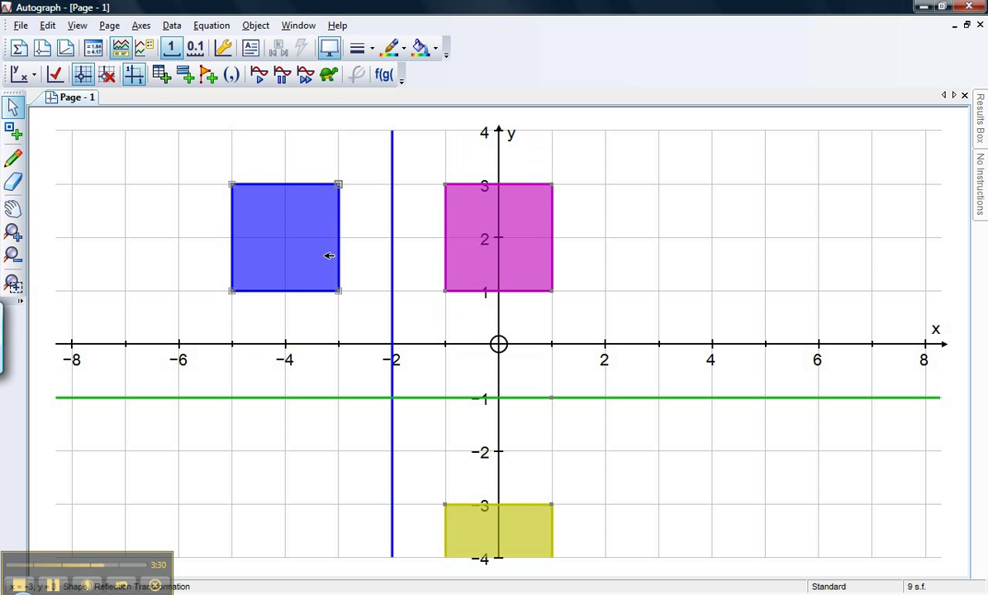
{"action": "left_click", "coordinate": [584, 286]}
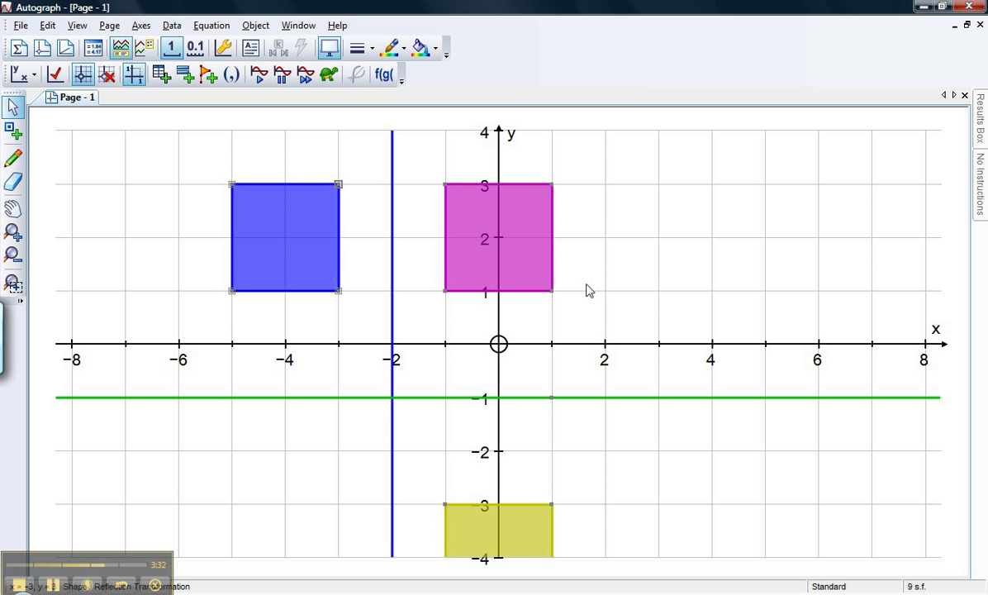
{"action": "left_click", "coordinate": [529, 258]}
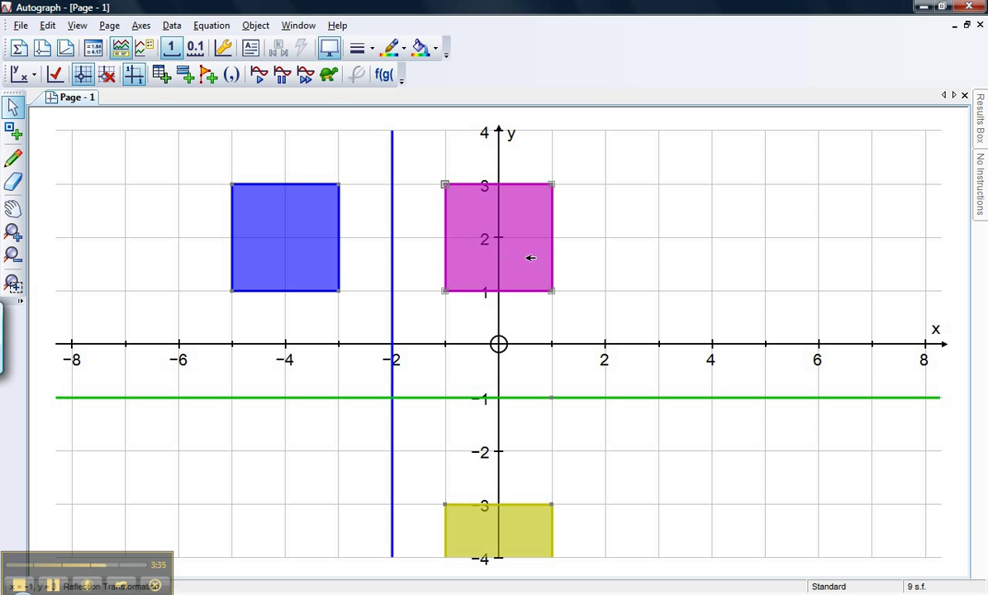
{"action": "left_click", "coordinate": [601, 238]}
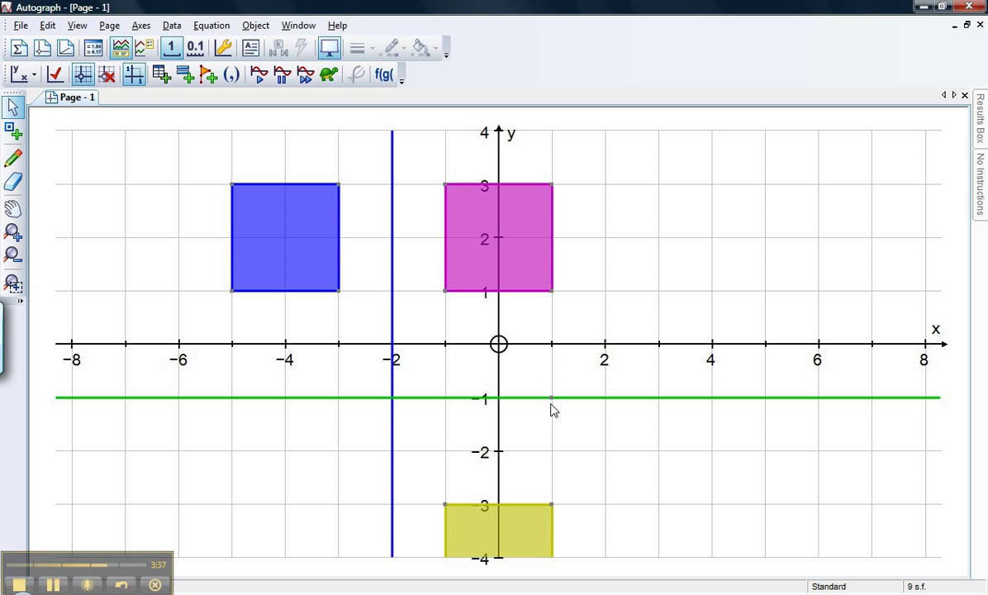
{"action": "left_click_drag", "start_coordinate": [552, 398], "coordinate": [544, 334]}
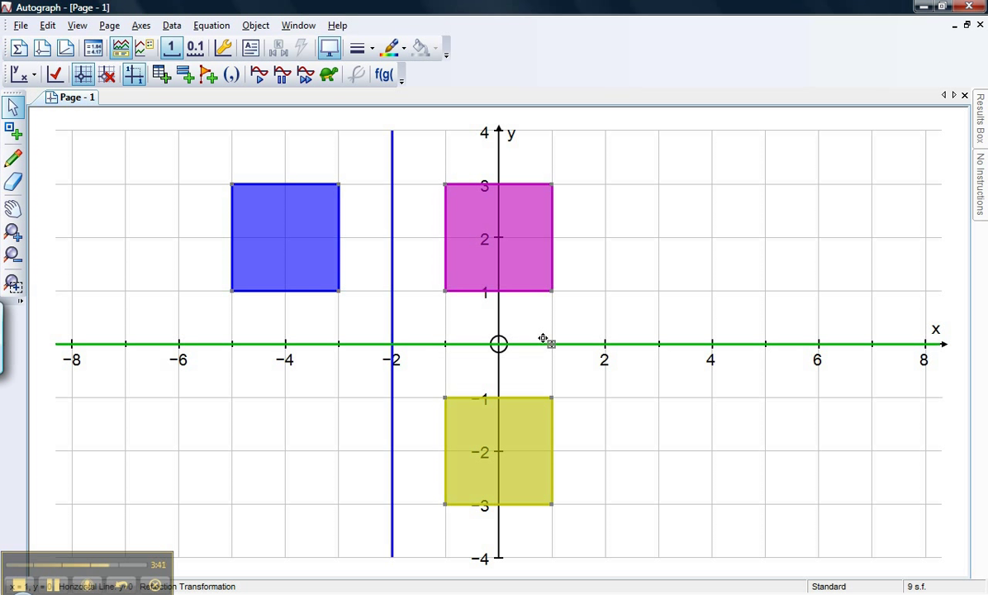
Place points at (-7, 2) and (-5, -1)
{"action": "left_click", "coordinate": [325, 392]}
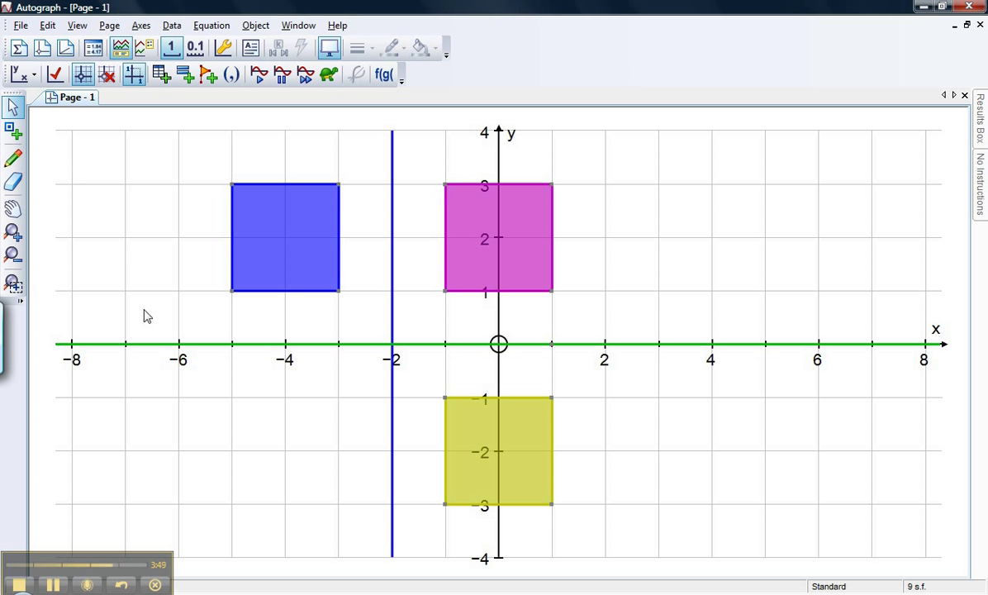
{"action": "left_click", "coordinate": [14, 131]}
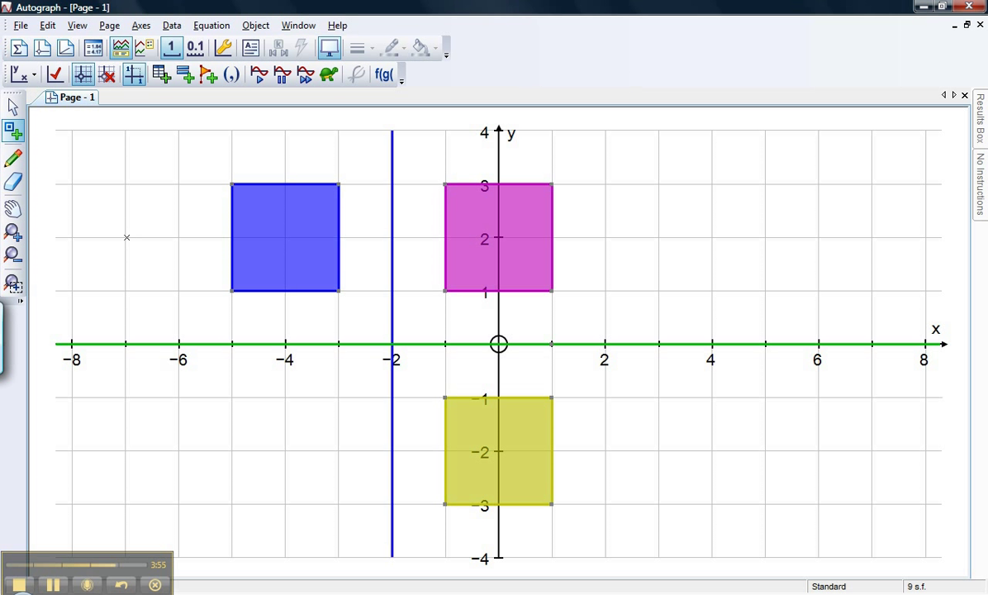
{"action": "left_click", "coordinate": [126, 237]}
{"action": "left_click", "coordinate": [231, 399]}
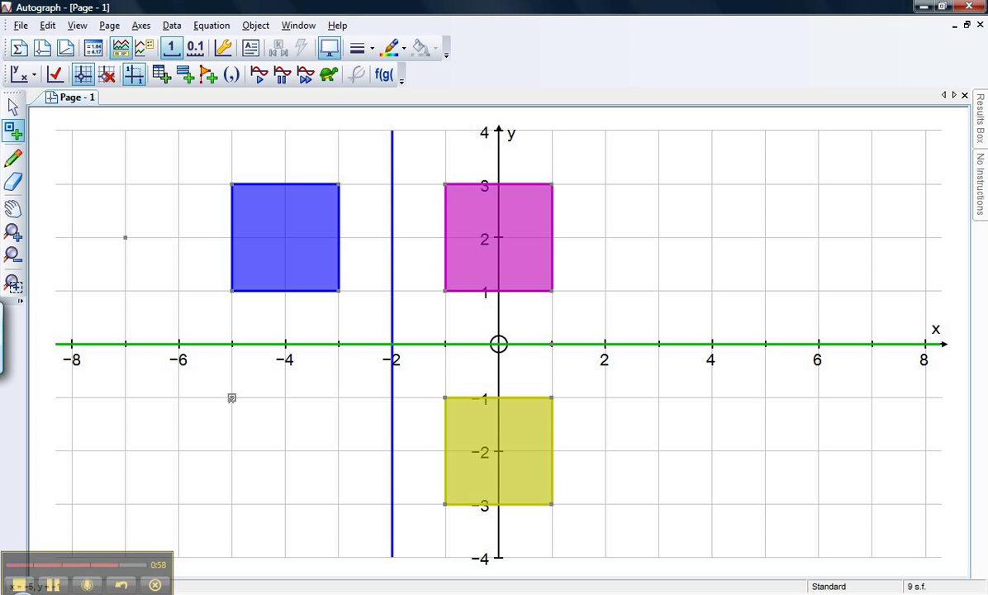
Draw a straight line through the two points (-7, 2) and (-5, -1)
{"action": "left_click", "coordinate": [17, 106]}
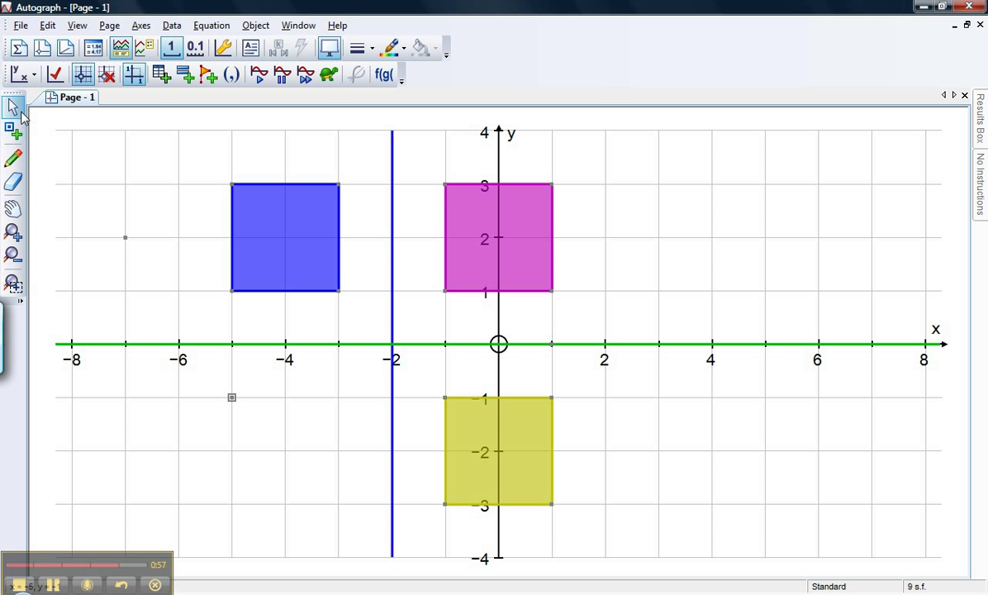
{"action": "left_click", "coordinate": [117, 181]}
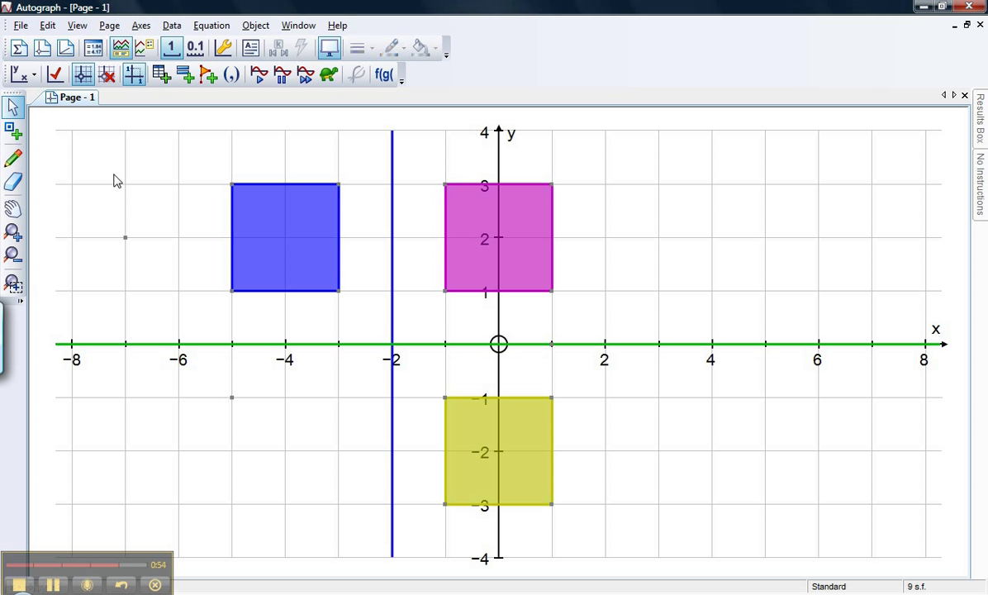
{"action": "left_click", "coordinate": [126, 241]}
{"action": "left_click", "coordinate": [231, 398]}
{"action": "right_click", "coordinate": [232, 400]}
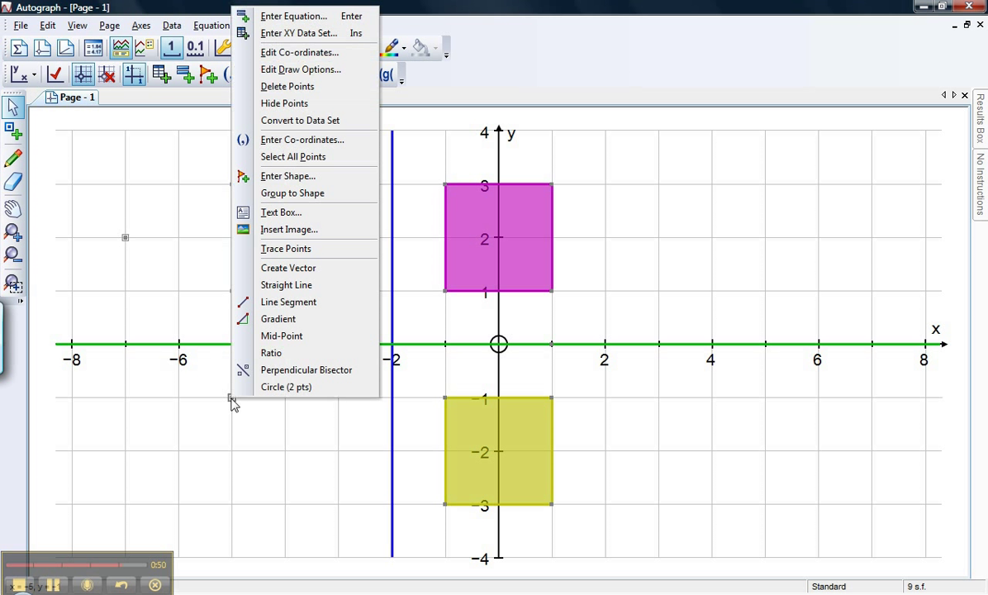
{"action": "left_click", "coordinate": [289, 287]}
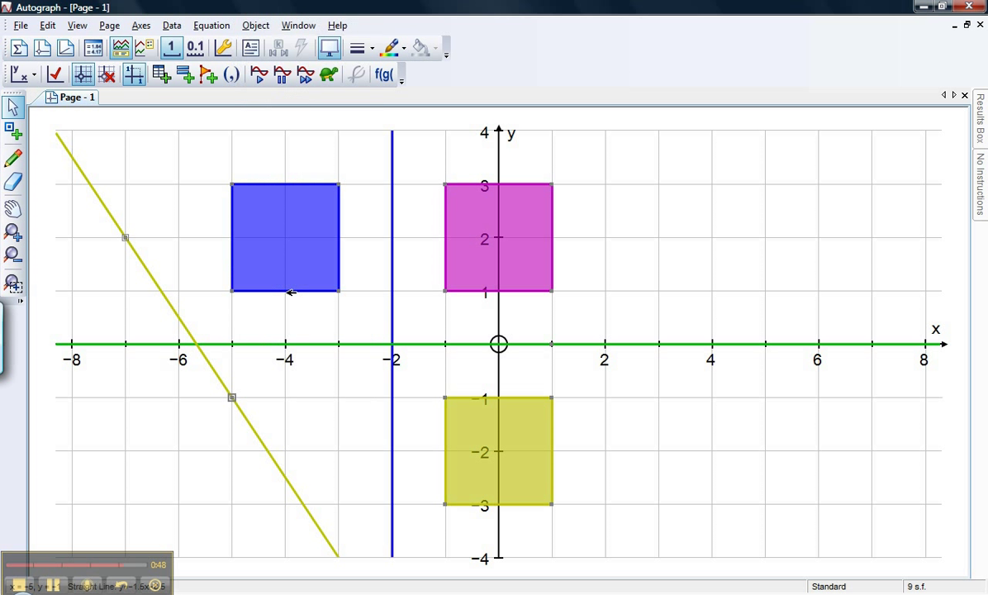
{"action": "left_click", "coordinate": [338, 431]}
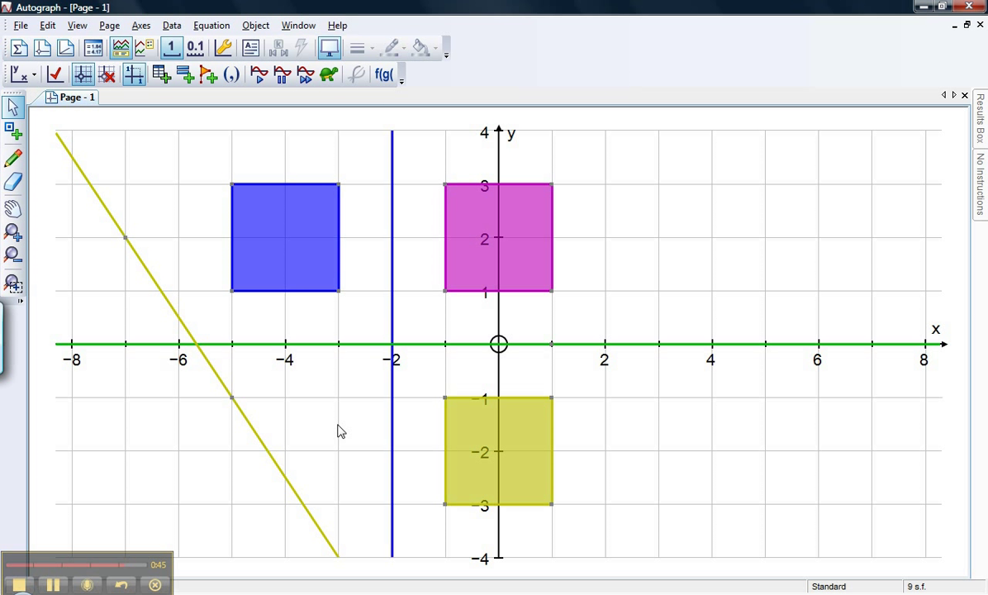
Reflect the blue square in the new slanted line, producing a brown image
{"action": "left_click", "coordinate": [294, 249]}
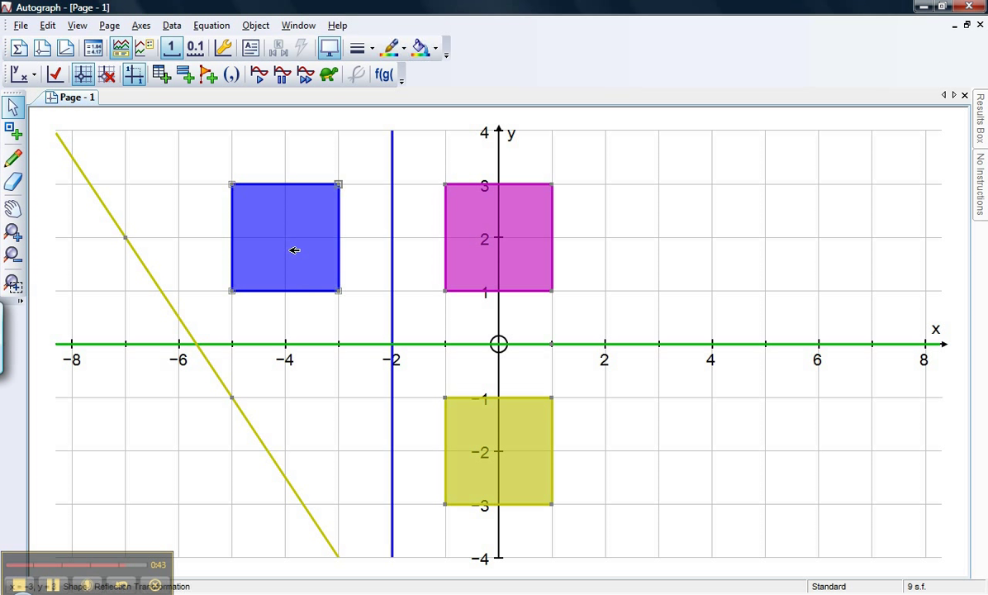
{"action": "left_click", "coordinate": [177, 308], "text": "shift"}
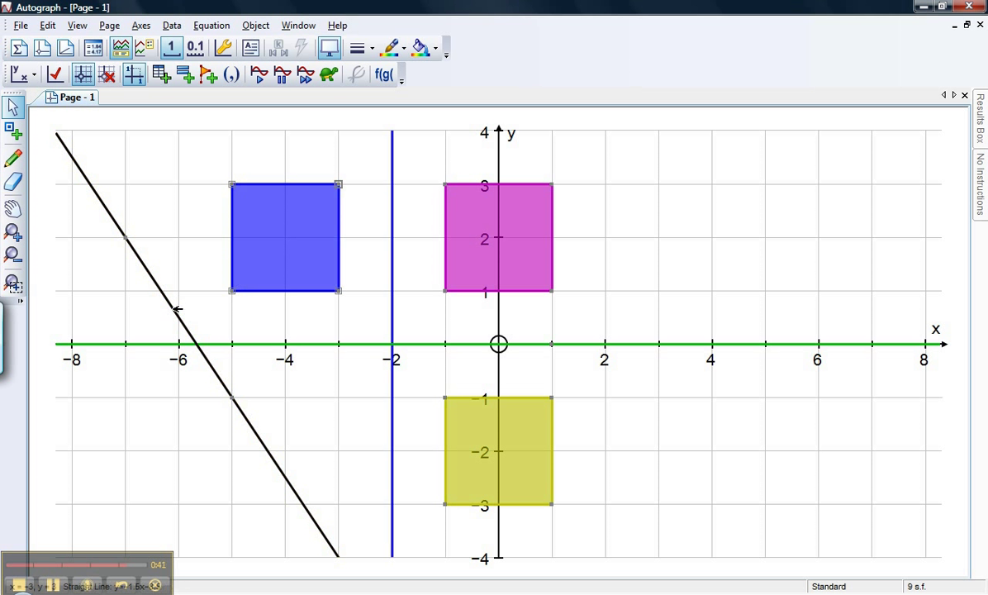
{"action": "right_click", "coordinate": [173, 308]}
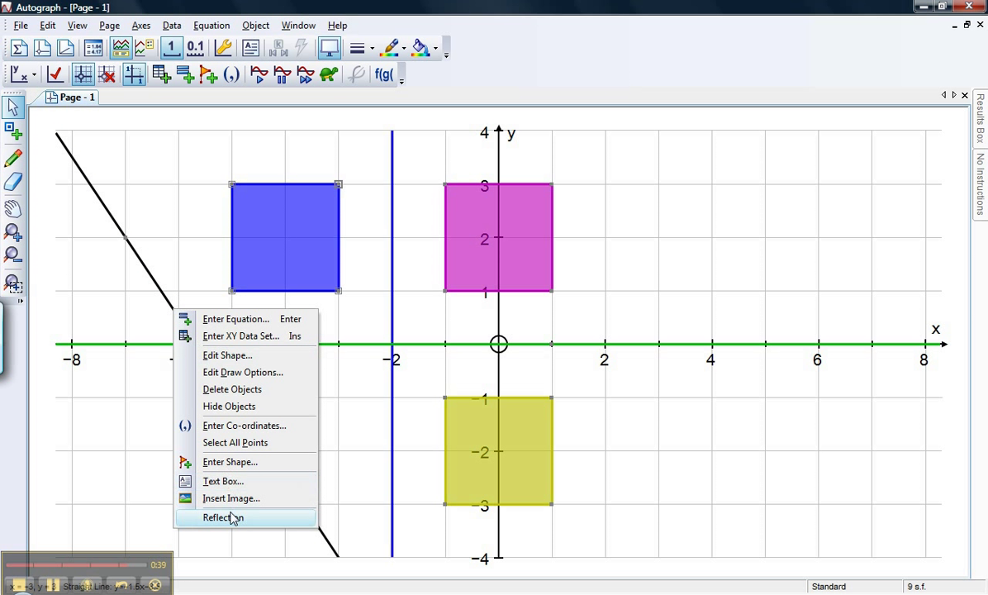
{"action": "left_click", "coordinate": [232, 517]}
{"action": "left_click", "coordinate": [346, 450]}
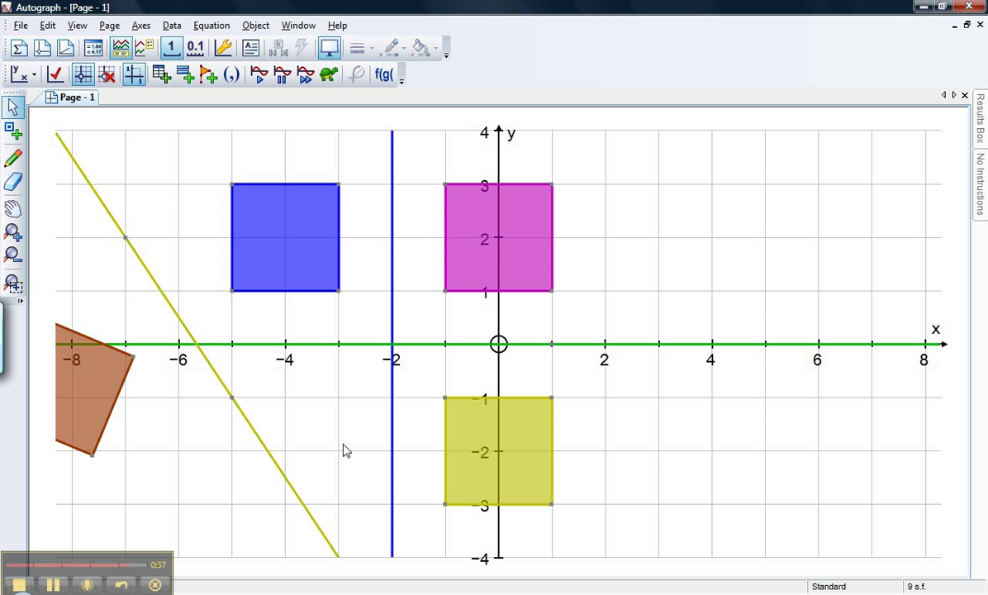
Drag the line's two points until it slopes upward through (-2, 1)
{"action": "left_click_drag", "start_coordinate": [232, 399], "coordinate": [324, 327]}
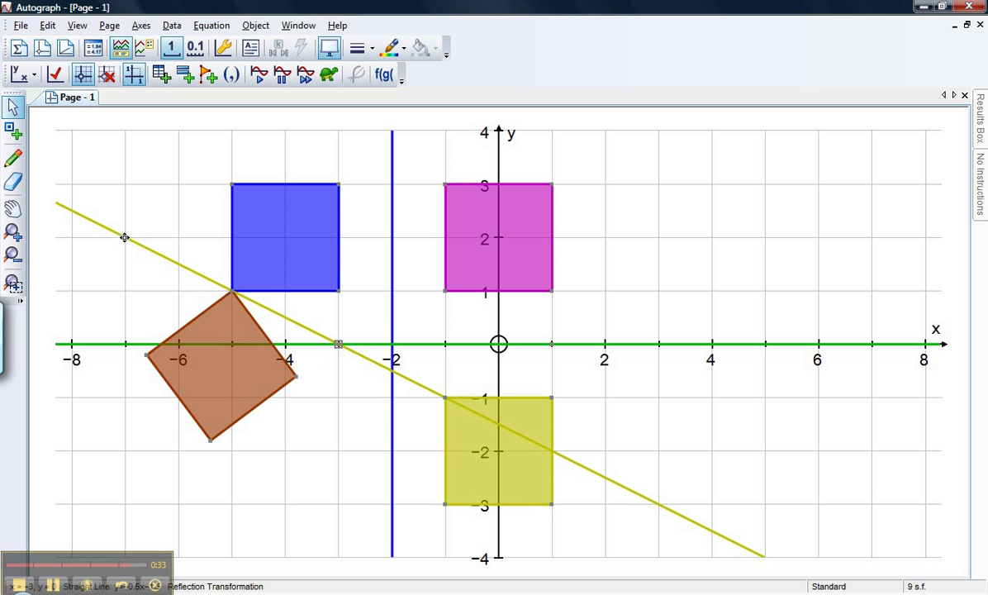
{"action": "left_click_drag", "start_coordinate": [126, 237], "coordinate": [126, 290]}
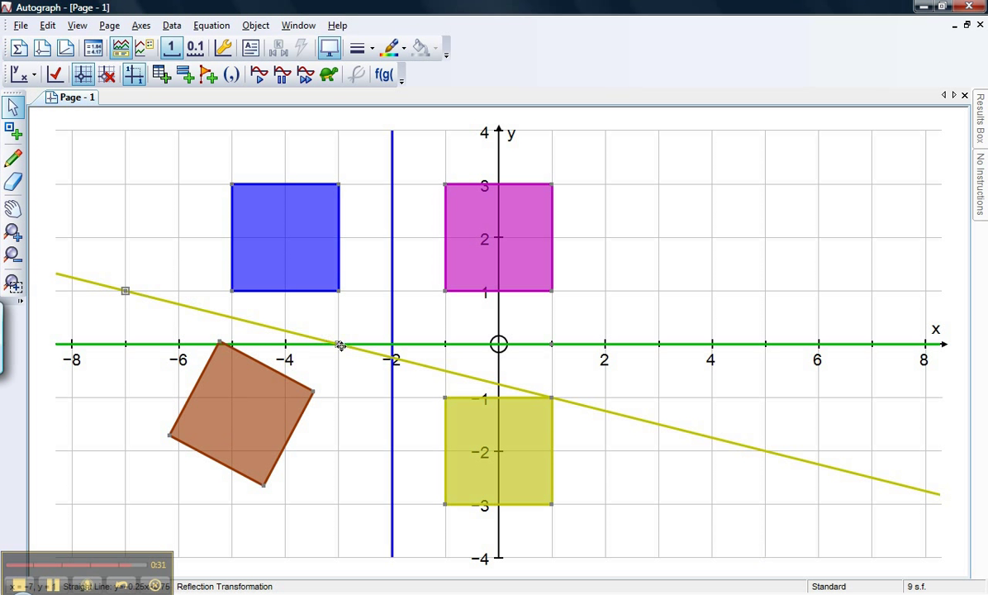
{"action": "left_click_drag", "start_coordinate": [340, 345], "coordinate": [366, 291]}
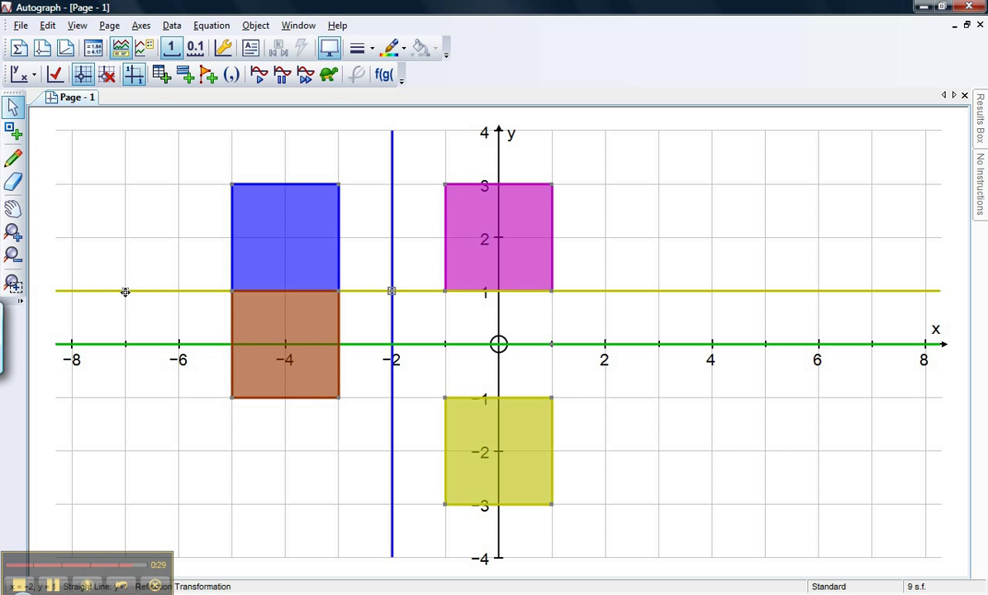
{"action": "left_click_drag", "start_coordinate": [126, 291], "coordinate": [147, 388]}
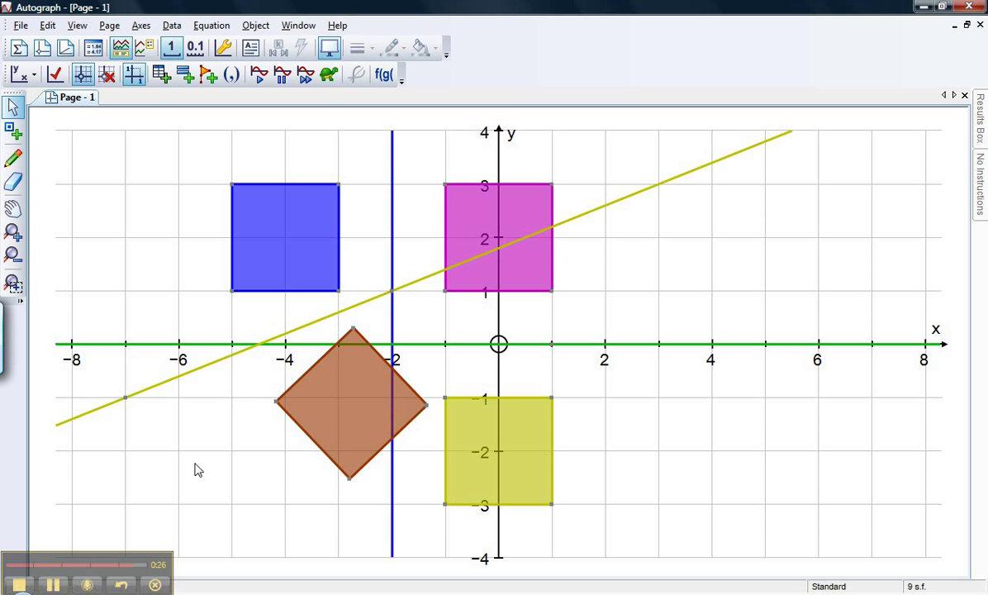